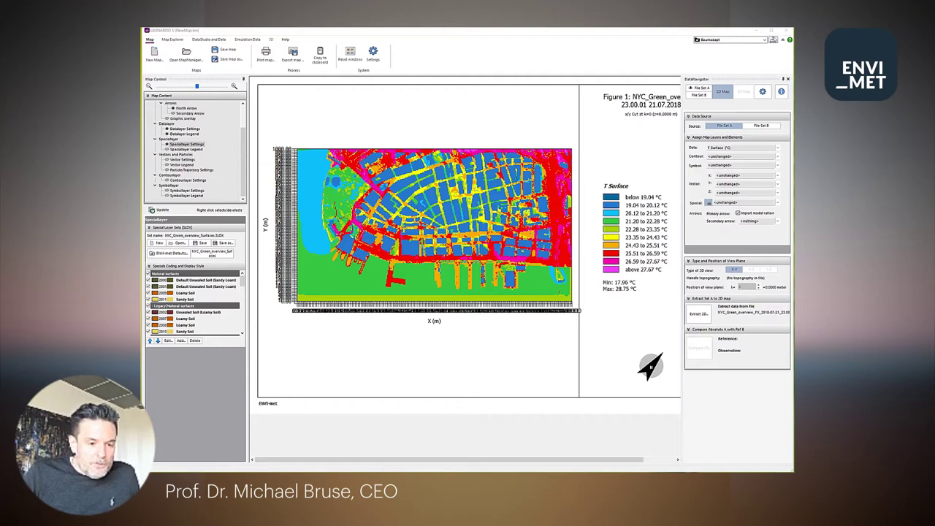
Confirm the Python 3.9 distribution and installed packages, then explore grid cell i=164, j=111.
{"action": "left_click", "coordinate": [773, 39]}
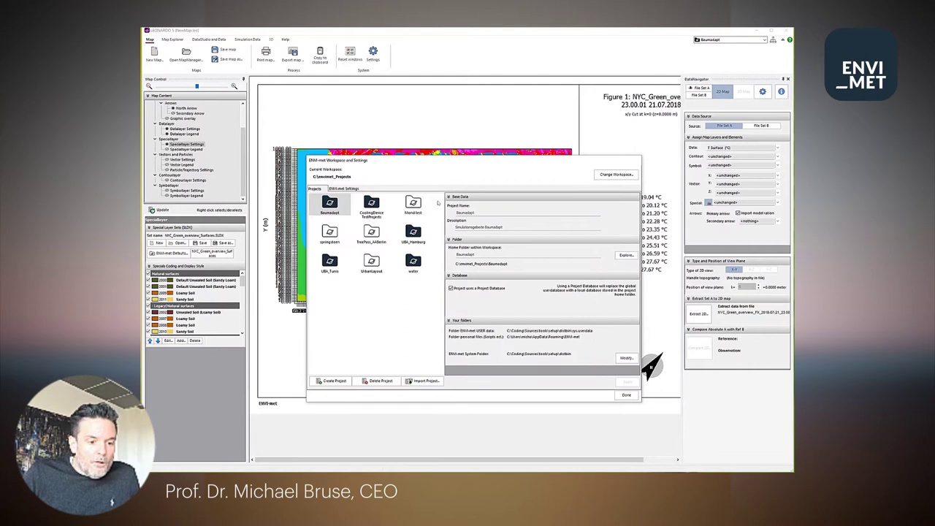
{"action": "left_click", "coordinate": [355, 189]}
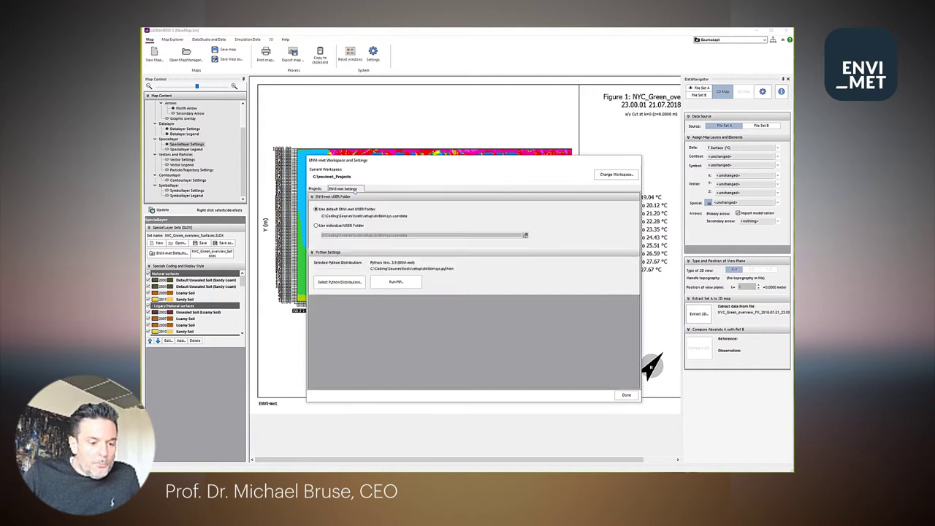
{"action": "left_click", "coordinate": [342, 282]}
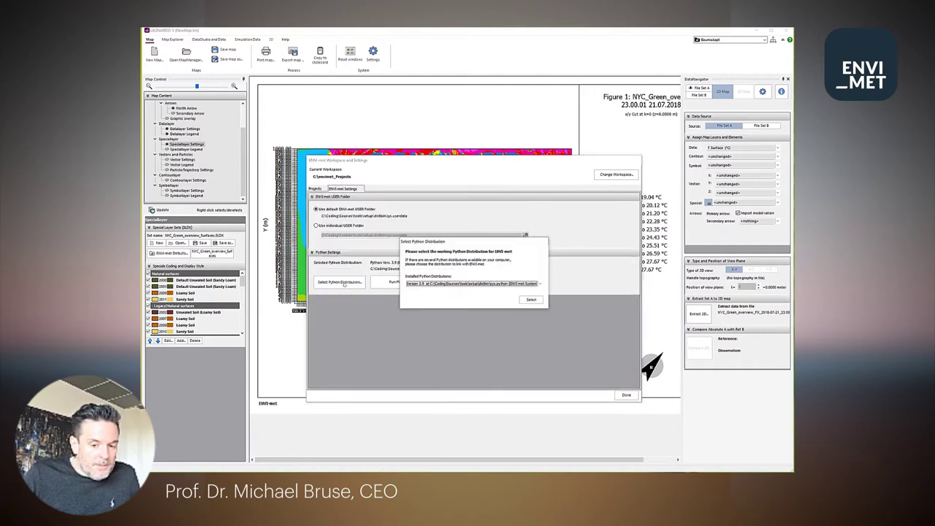
{"action": "left_click", "coordinate": [535, 300]}
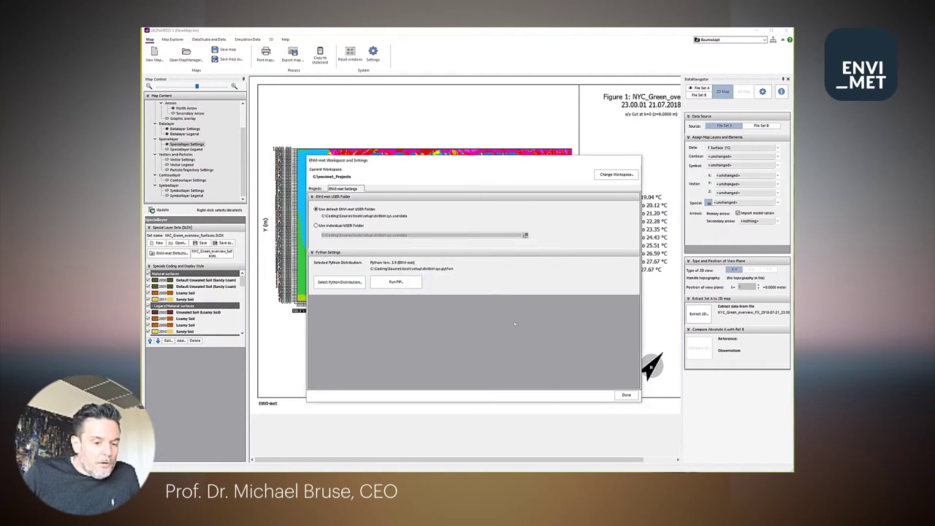
{"action": "left_click", "coordinate": [392, 282]}
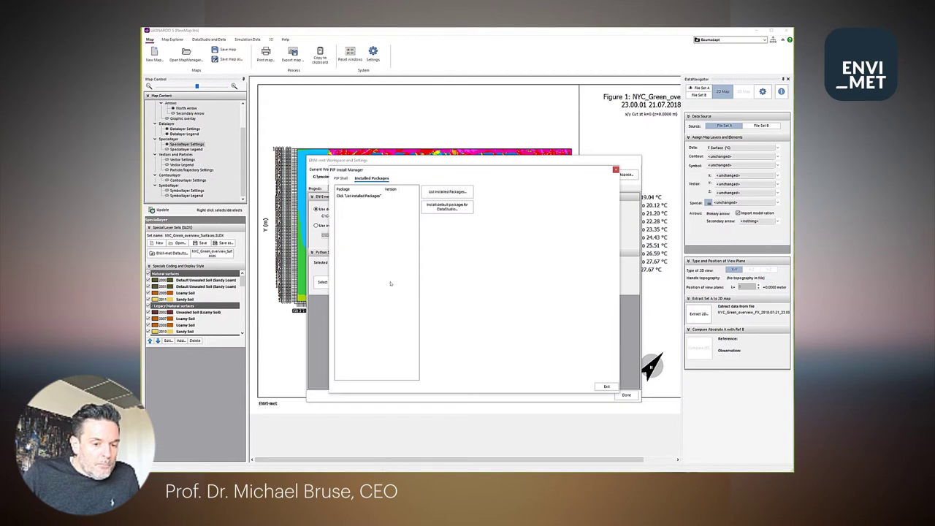
{"action": "left_click", "coordinate": [450, 192]}
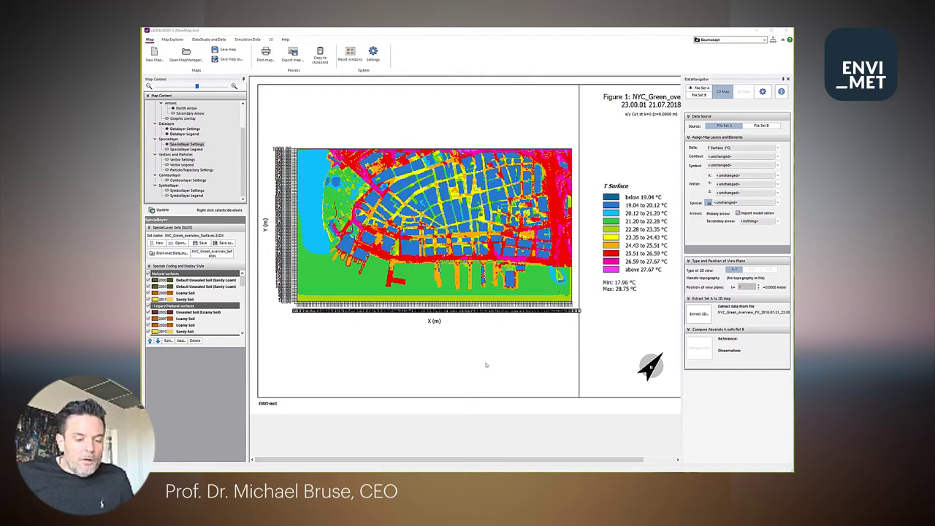
{"action": "right_click", "coordinate": [423, 217]}
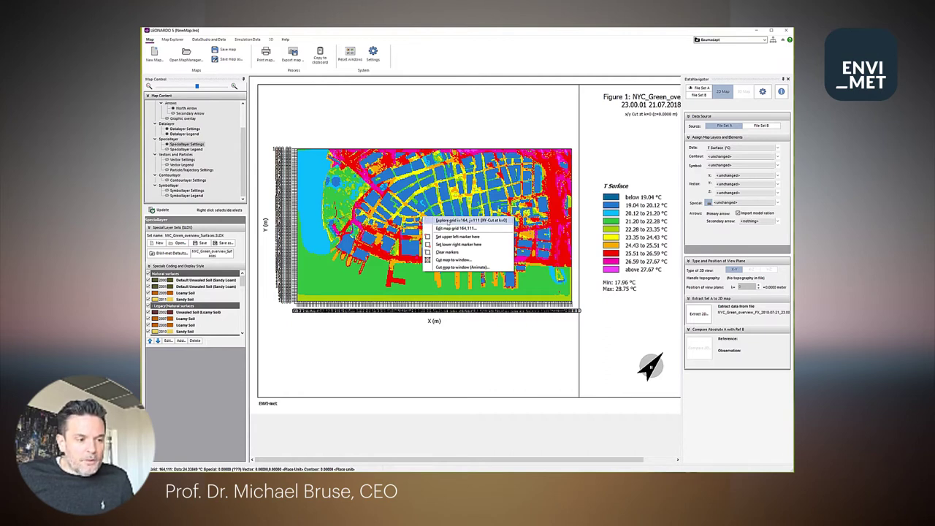
{"action": "left_click", "coordinate": [447, 220]}
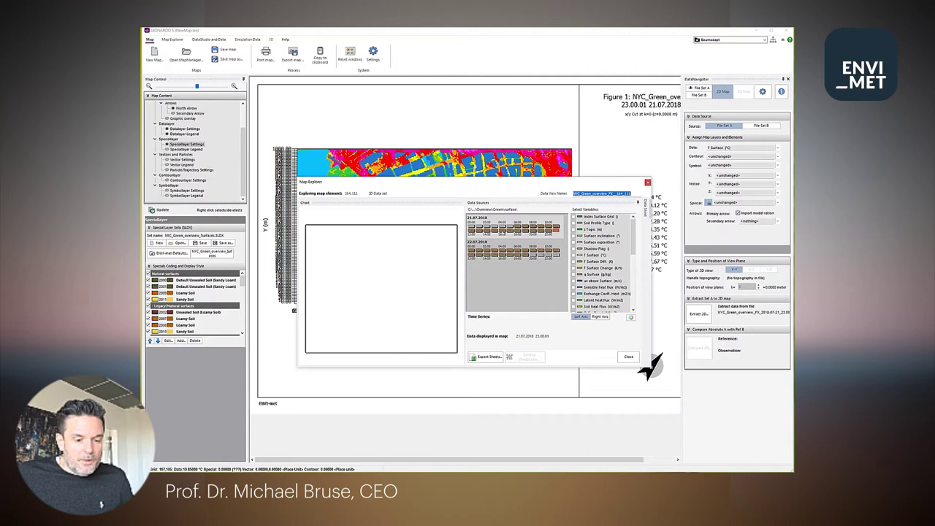
Set the time series to the whole range and plot Shadow Flag and T Surface Diff.
{"action": "right_click", "coordinate": [503, 233]}
{"action": "left_click", "coordinate": [526, 242]}
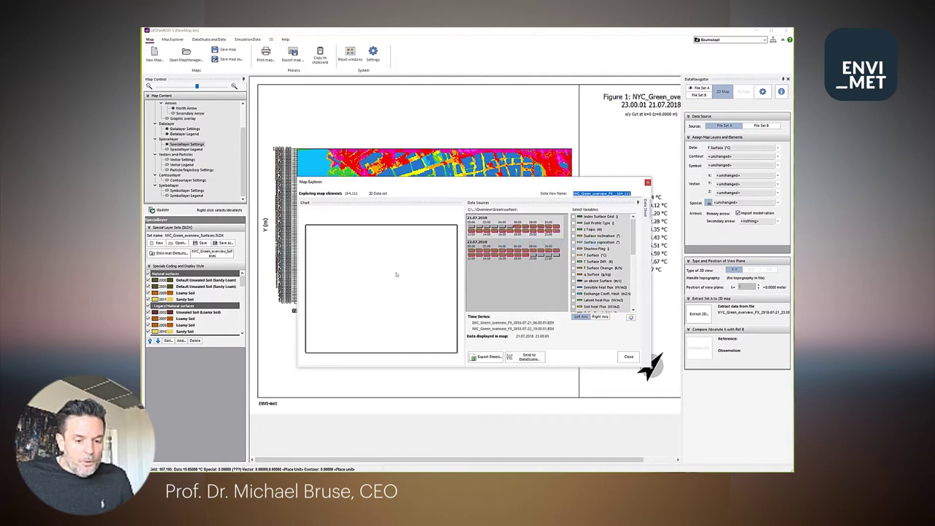
{"action": "left_click", "coordinate": [574, 249]}
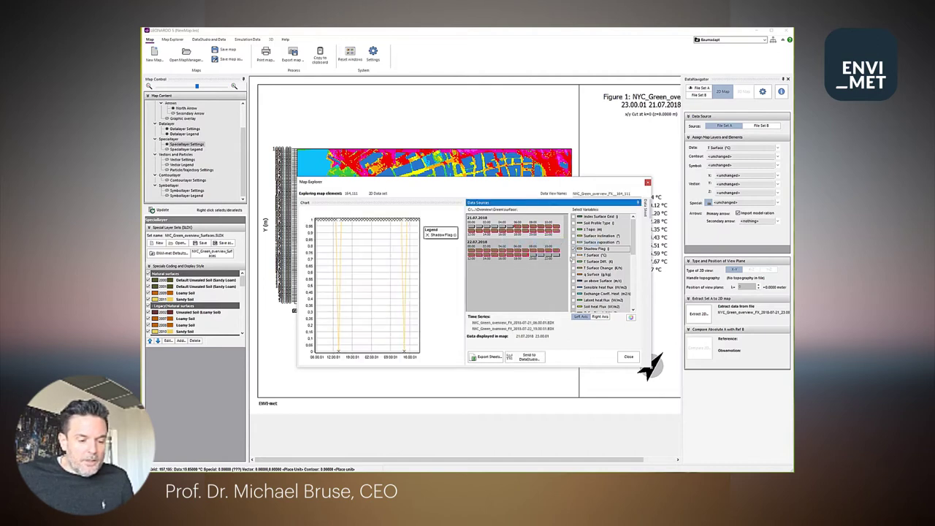
{"action": "left_click", "coordinate": [574, 261]}
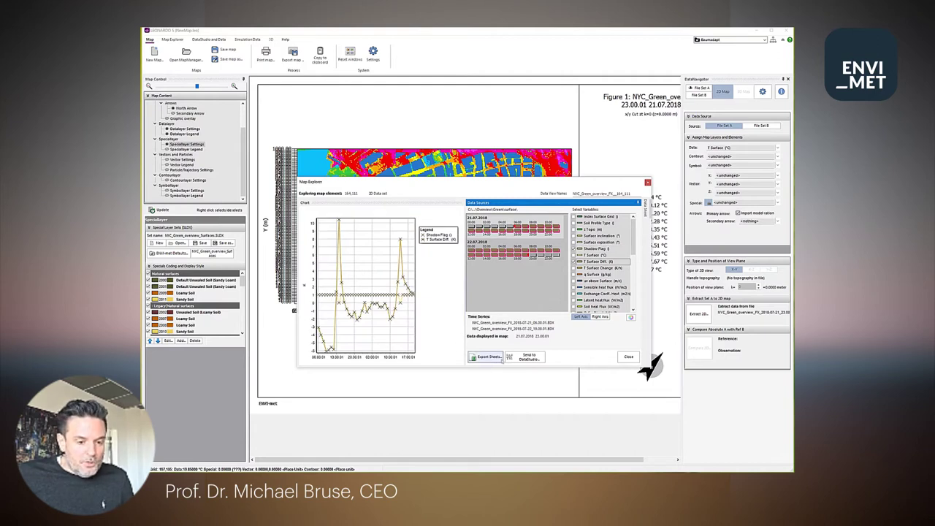
Send the cell's time series to DataStudio and run the Surface Energy script, enlarging then closing its plot.
{"action": "left_click", "coordinate": [527, 358]}
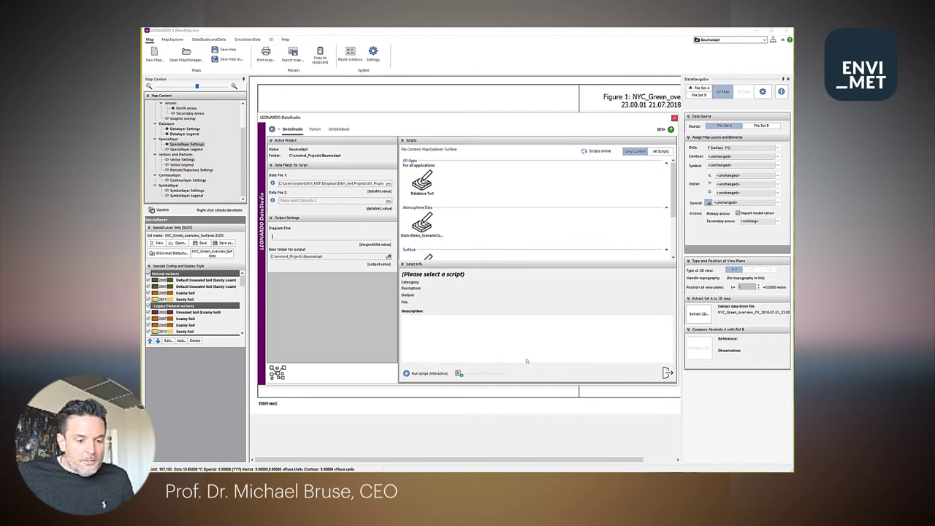
{"action": "scroll", "coordinate": [493, 196], "scroll_direction": "down", "scroll_amount": 3}
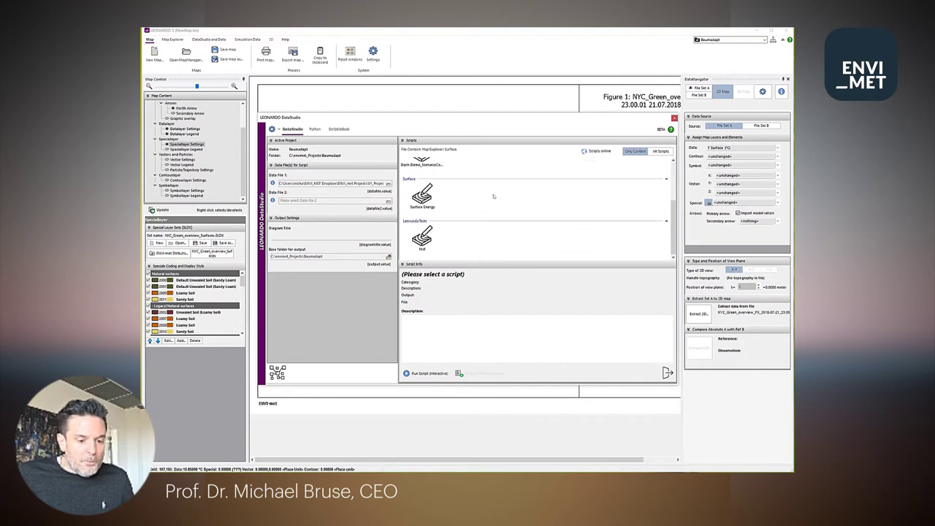
{"action": "left_click", "coordinate": [422, 196]}
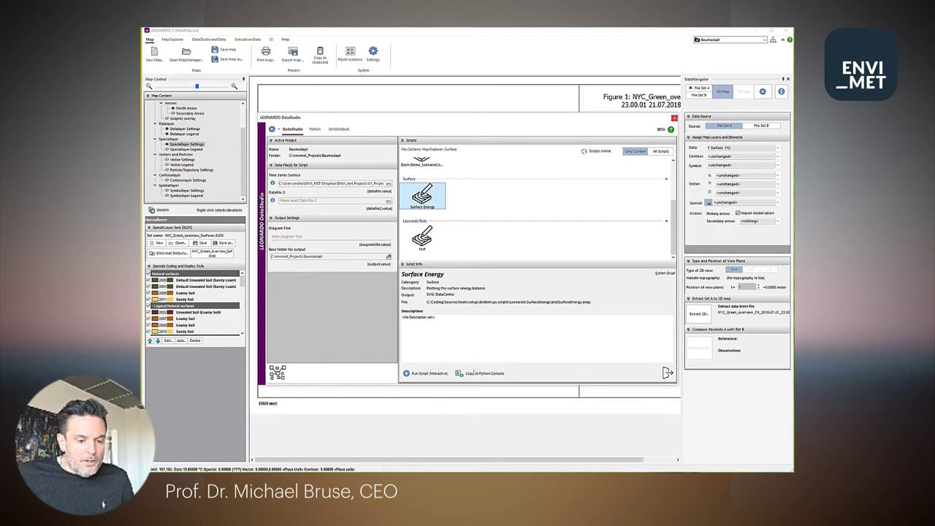
{"action": "left_click", "coordinate": [427, 374]}
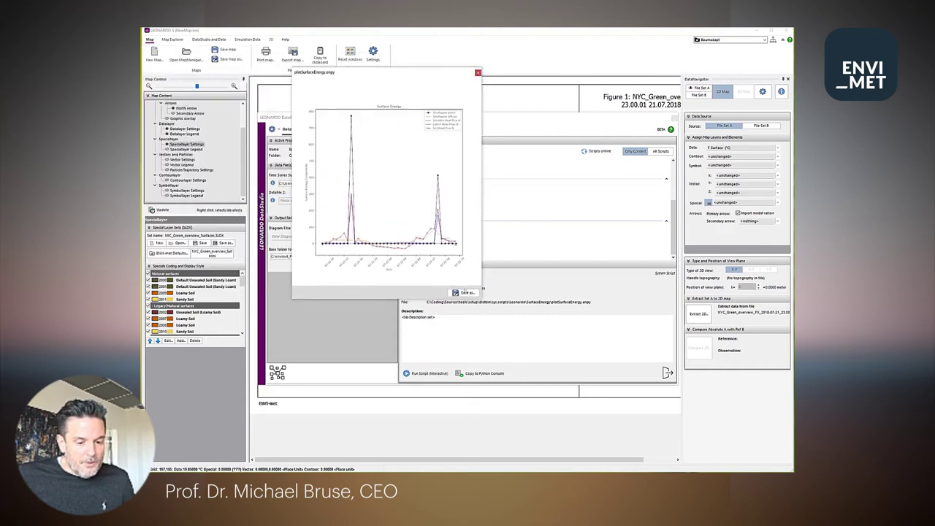
{"action": "left_click_drag", "start_coordinate": [482, 290], "coordinate": [660, 412]}
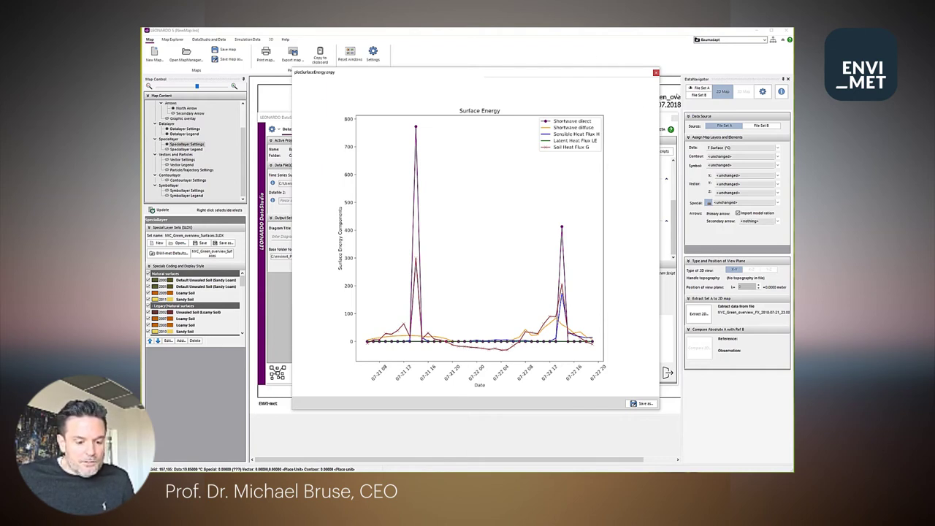
{"action": "left_click", "coordinate": [655, 72]}
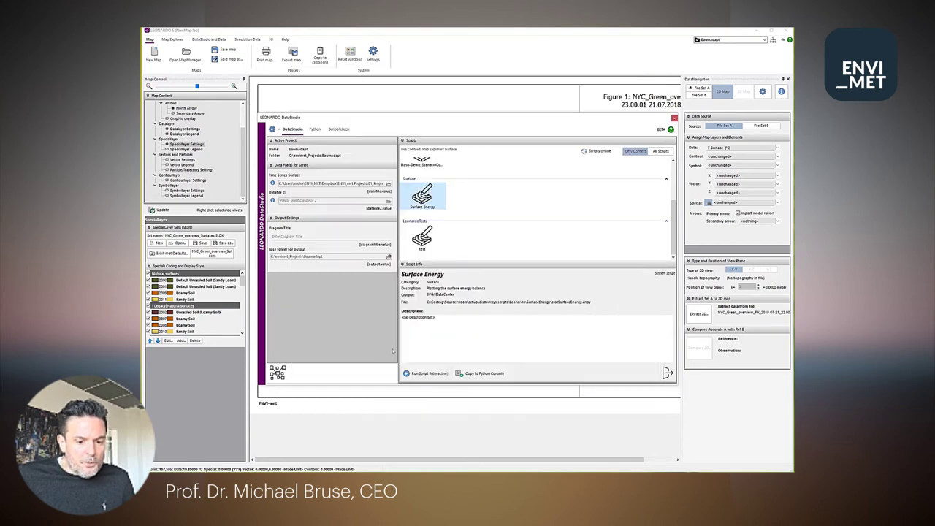
Show the plotSurfaceEnergy Python code and scroll through it alongside the console output.
{"action": "left_click", "coordinate": [476, 374]}
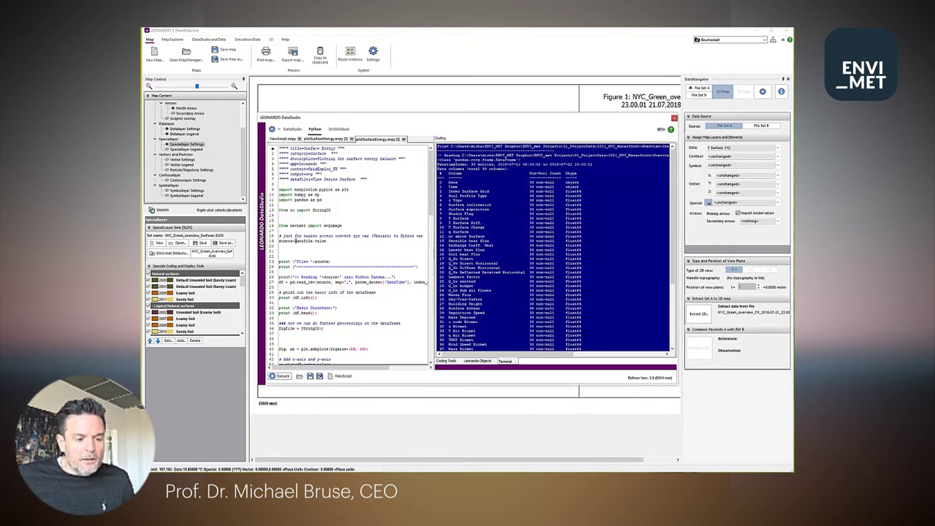
{"action": "scroll", "coordinate": [321, 219], "scroll_direction": "down", "scroll_amount": 15}
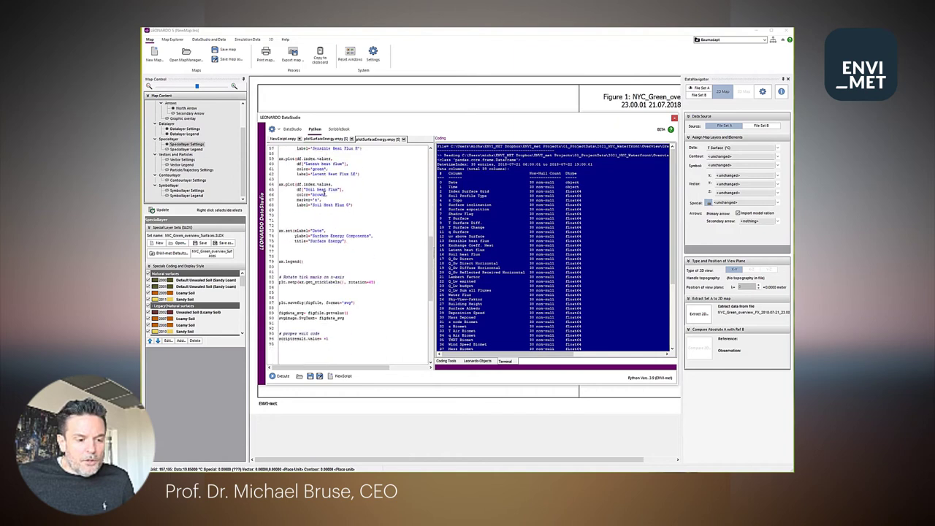
{"action": "scroll", "coordinate": [325, 192], "scroll_direction": "up", "scroll_amount": 15}
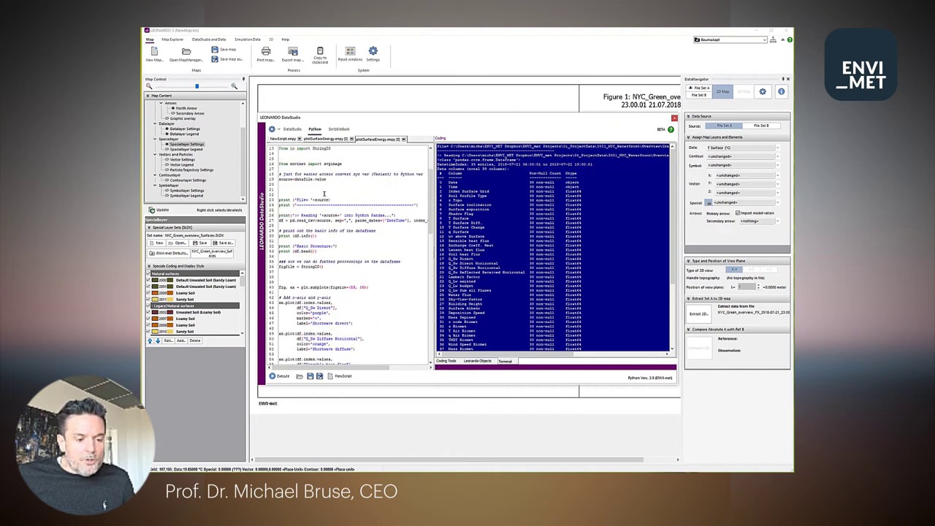
{"action": "scroll", "coordinate": [295, 271], "scroll_direction": "down", "scroll_amount": 3}
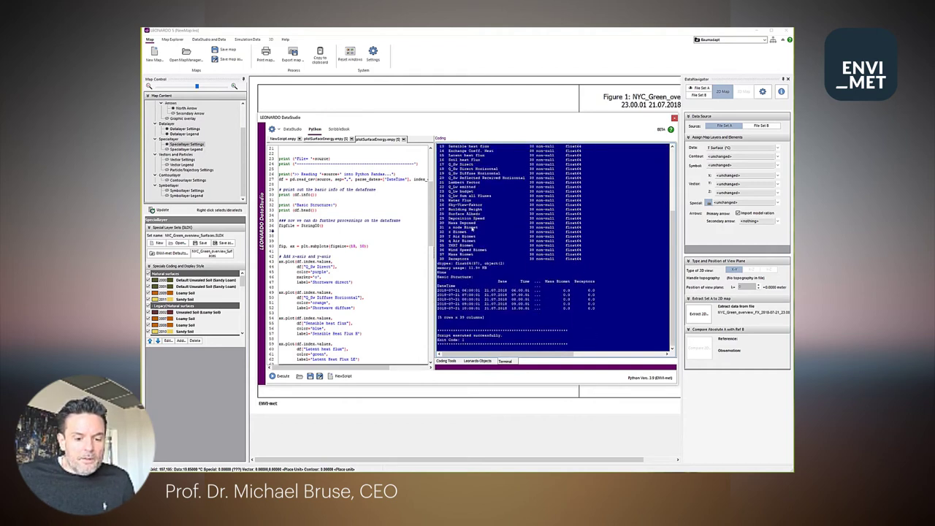
In Coding Tools, pick the DateTime and then the z Topo data-file variables.
{"action": "left_click", "coordinate": [476, 361]}
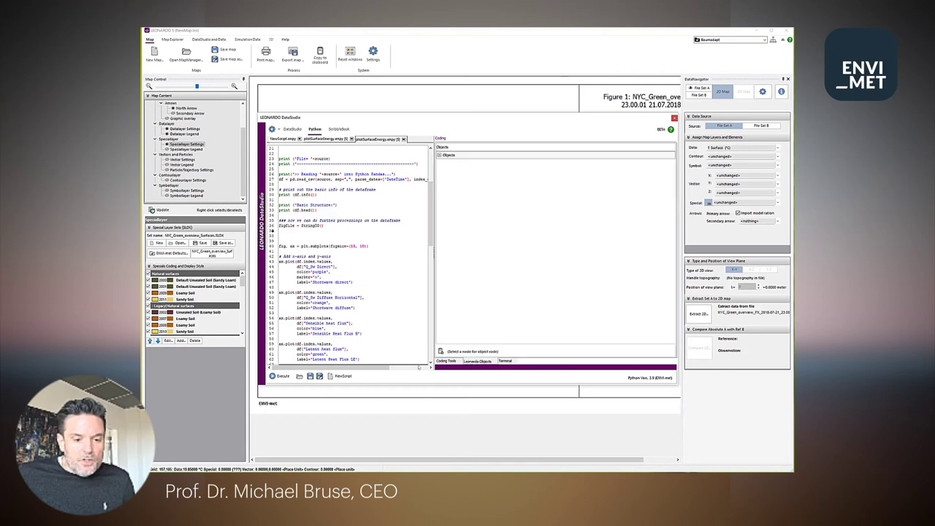
{"action": "left_click", "coordinate": [446, 361]}
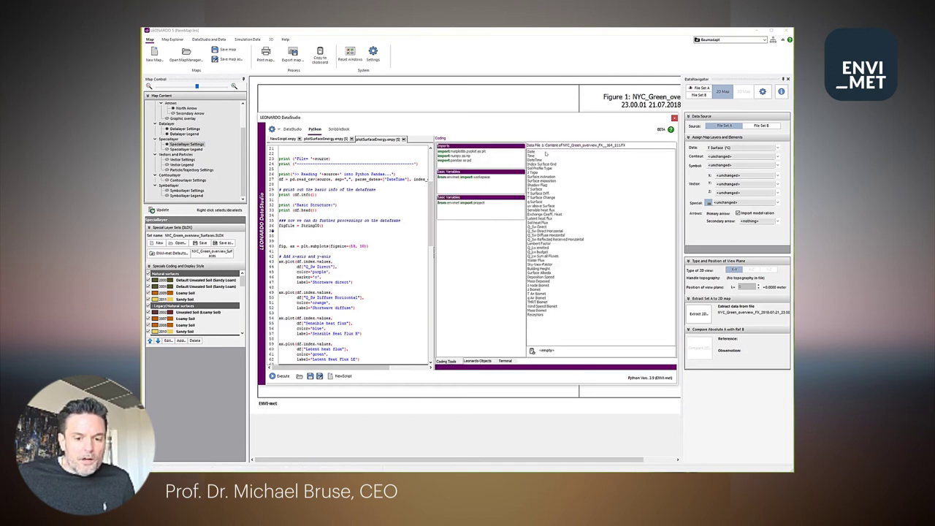
{"action": "left_click", "coordinate": [545, 160]}
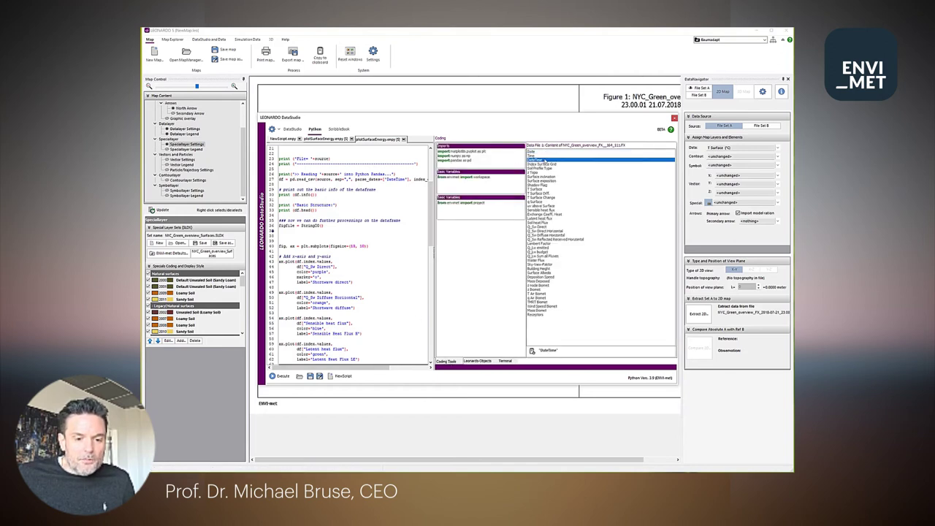
{"action": "left_click", "coordinate": [544, 172]}
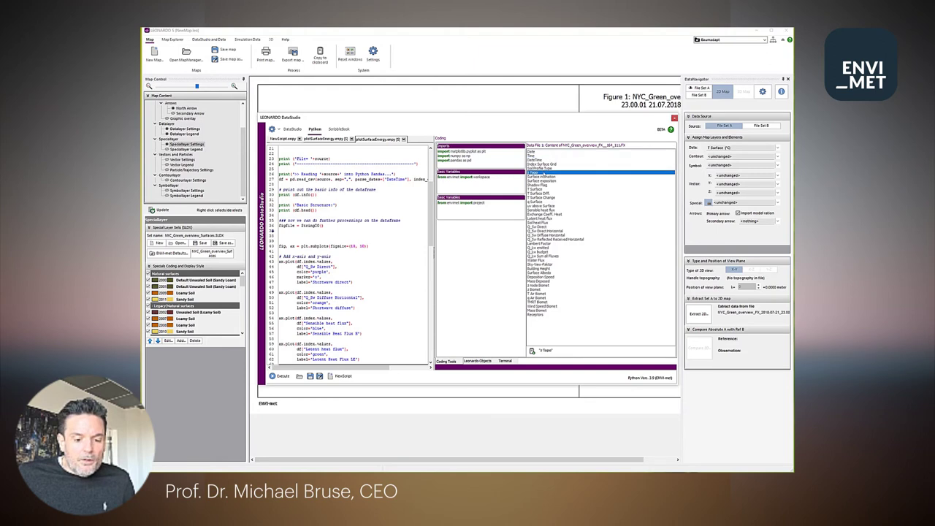
Expand the Leonardo Objects tree's app, map, workspace, EDI file and EDI file series nodes.
{"action": "left_click", "coordinate": [478, 361]}
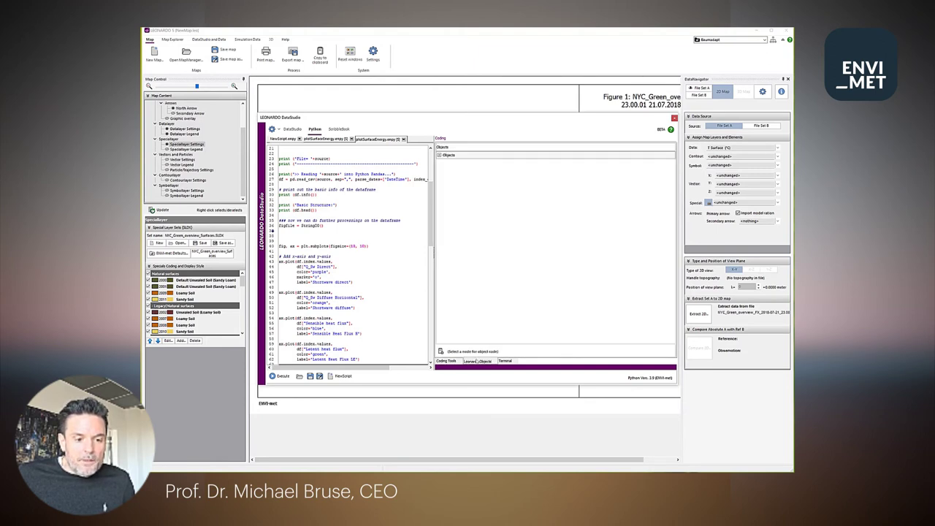
{"action": "left_click", "coordinate": [439, 154]}
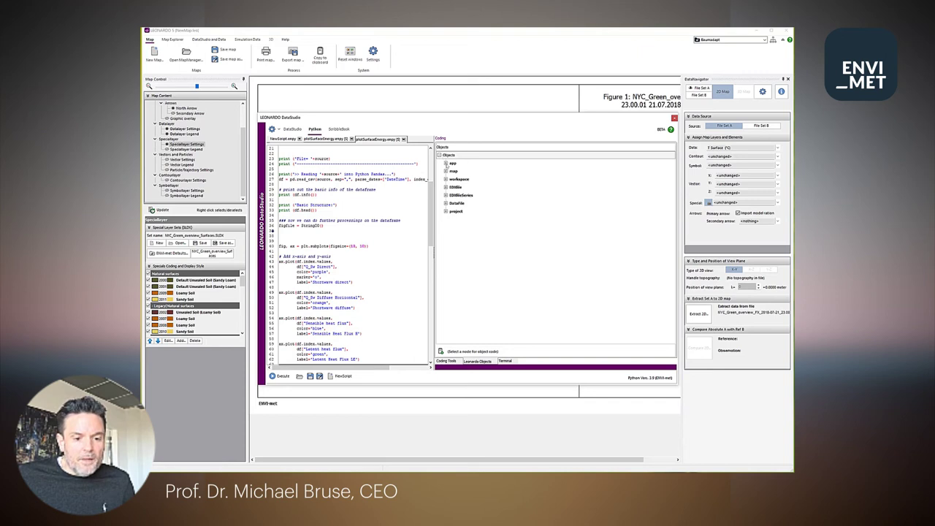
{"action": "left_click", "coordinate": [446, 163]}
{"action": "left_click", "coordinate": [446, 179]}
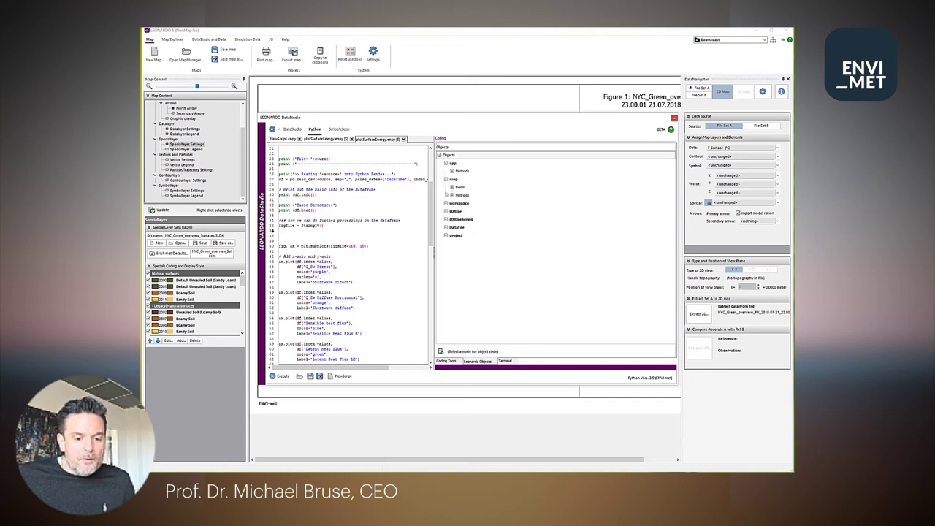
{"action": "left_click", "coordinate": [446, 203]}
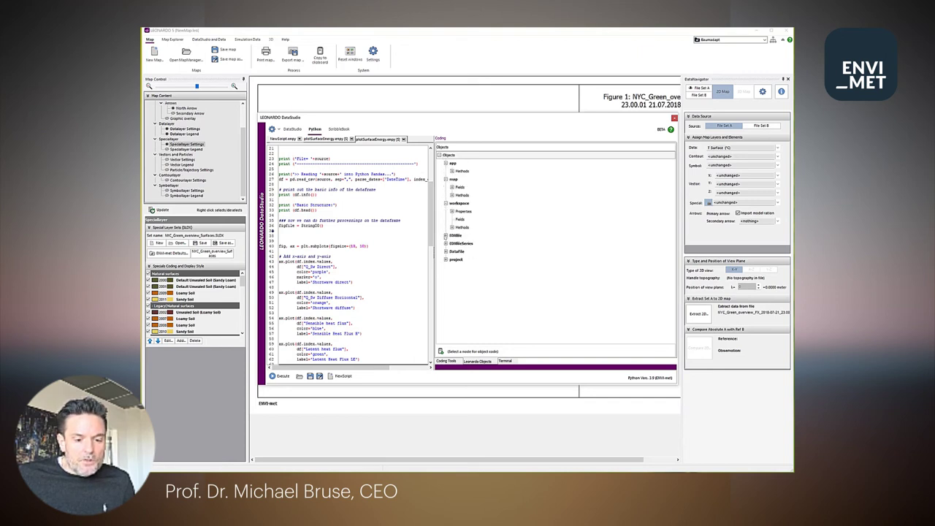
{"action": "left_click", "coordinate": [446, 235]}
{"action": "left_click", "coordinate": [446, 259]}
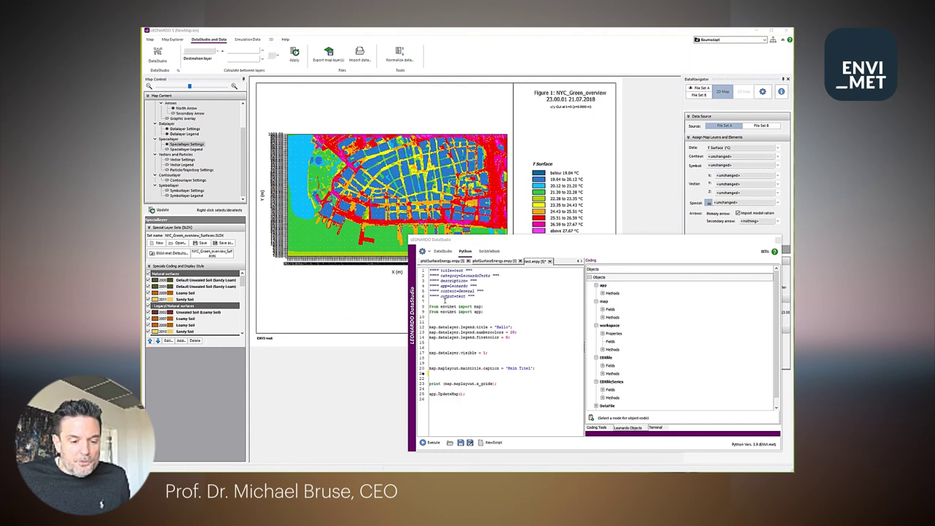
Check test.empy's legend colour-count and first-colour lines, then execute the script on the map.
{"action": "left_click", "coordinate": [436, 316]}
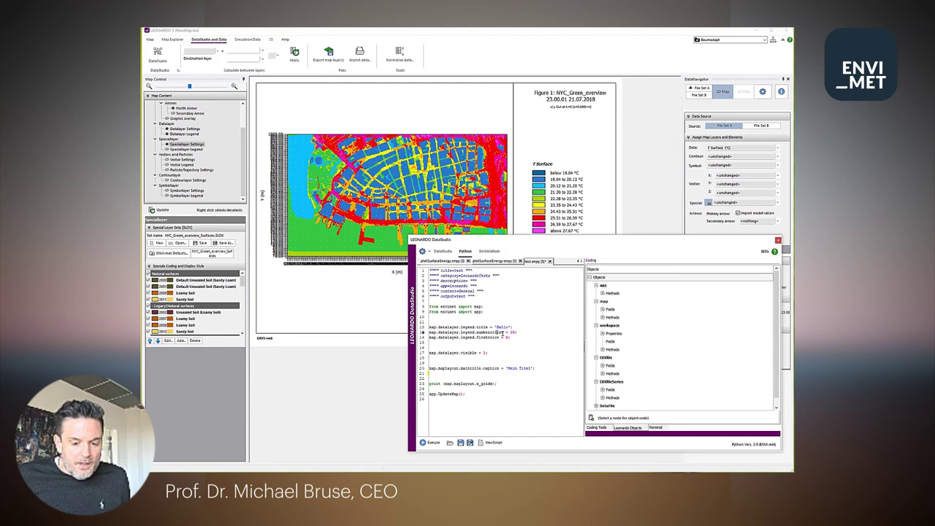
{"action": "left_click", "coordinate": [520, 332]}
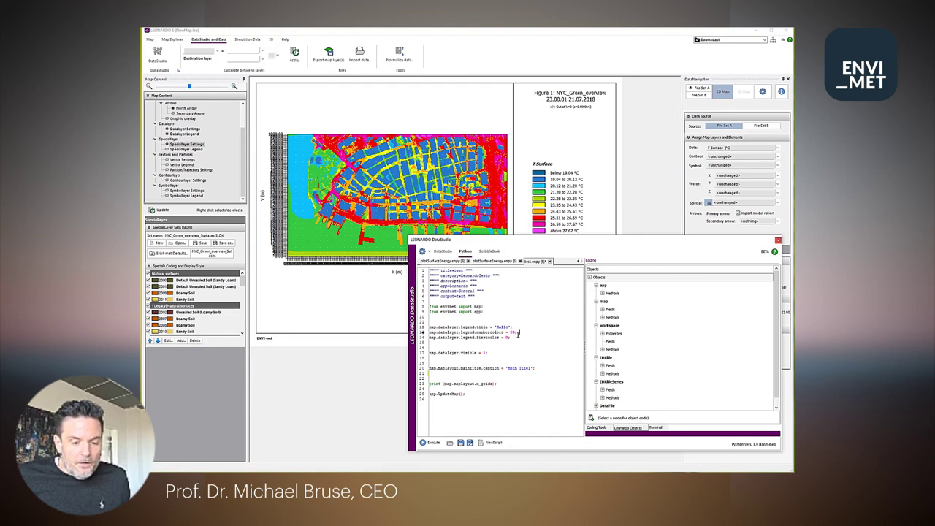
{"action": "left_click", "coordinate": [519, 336]}
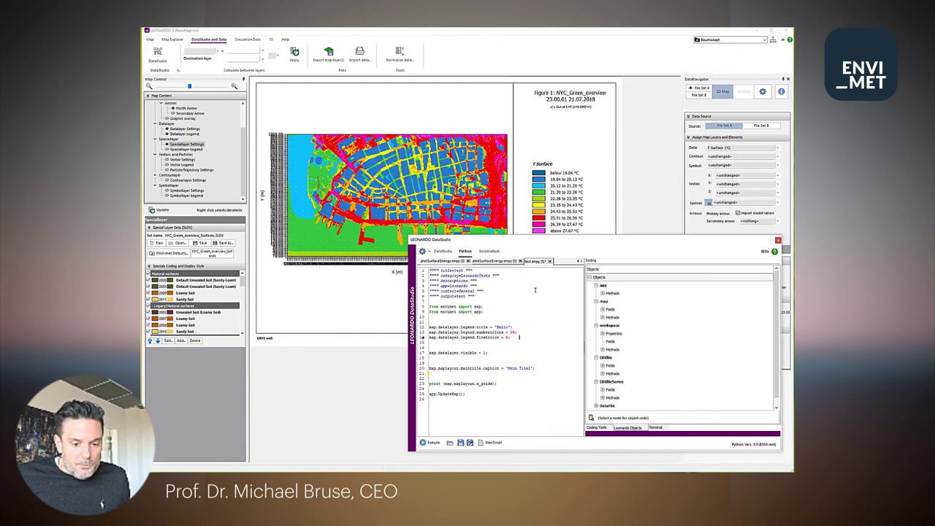
{"action": "left_click_drag", "start_coordinate": [497, 241], "coordinate": [509, 245]}
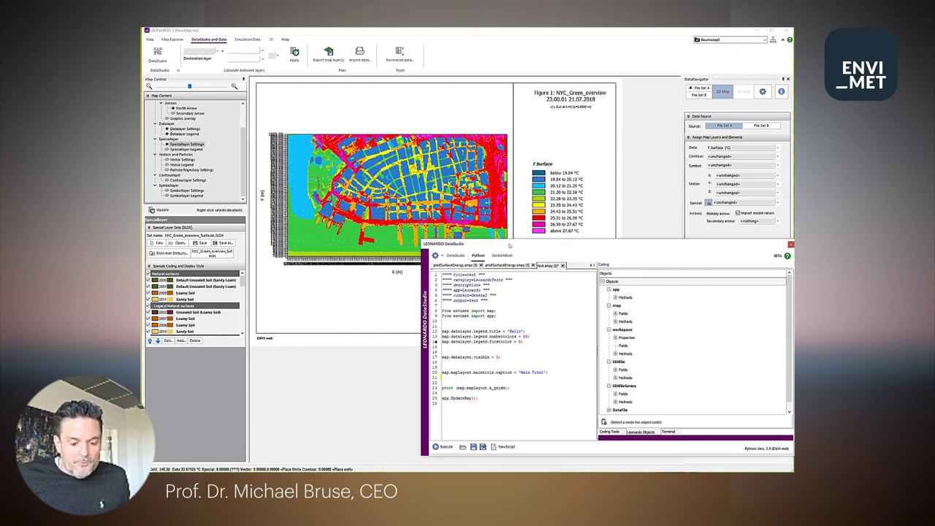
{"action": "left_click", "coordinate": [446, 448]}
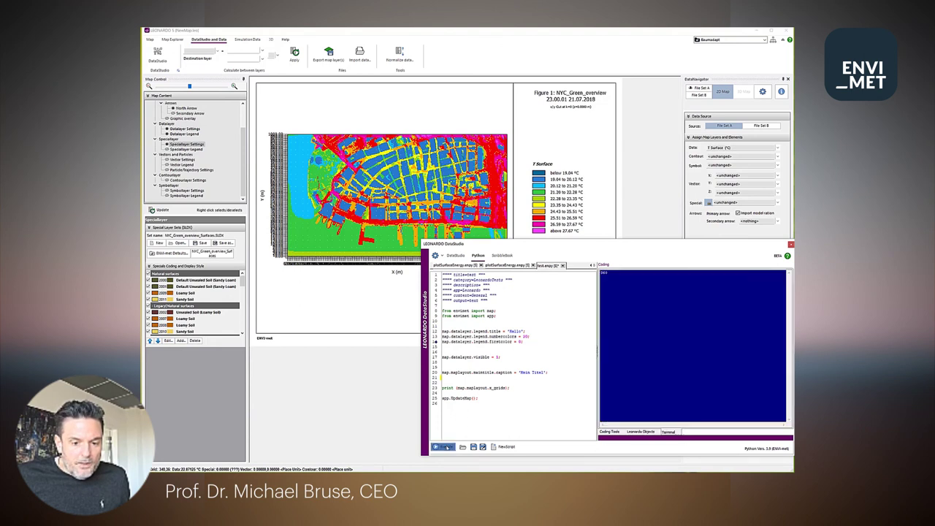